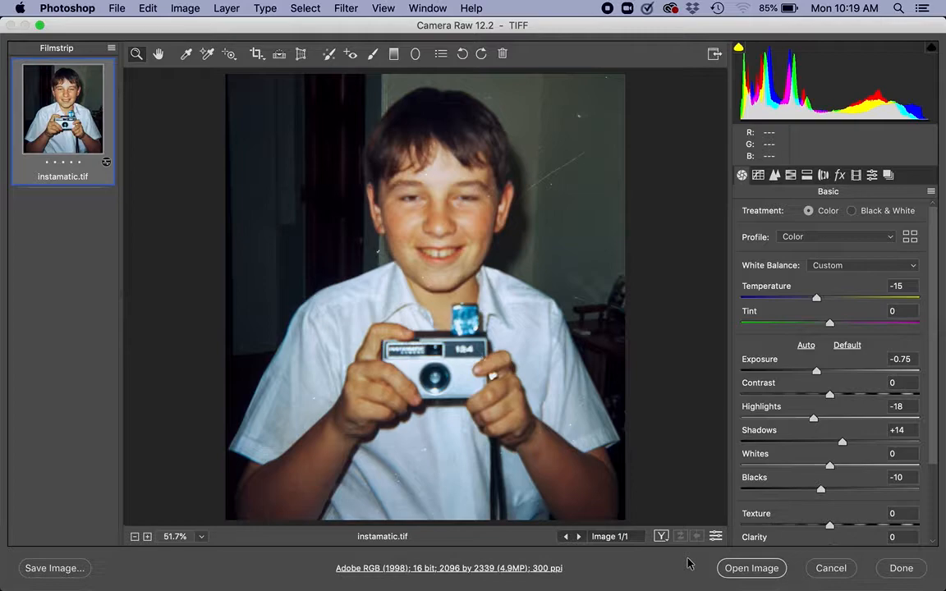
Open instamatic.tif from Camera Raw for editing and add an empty layer above the Background for Spot Healing Brush retouching.
click(751, 568)
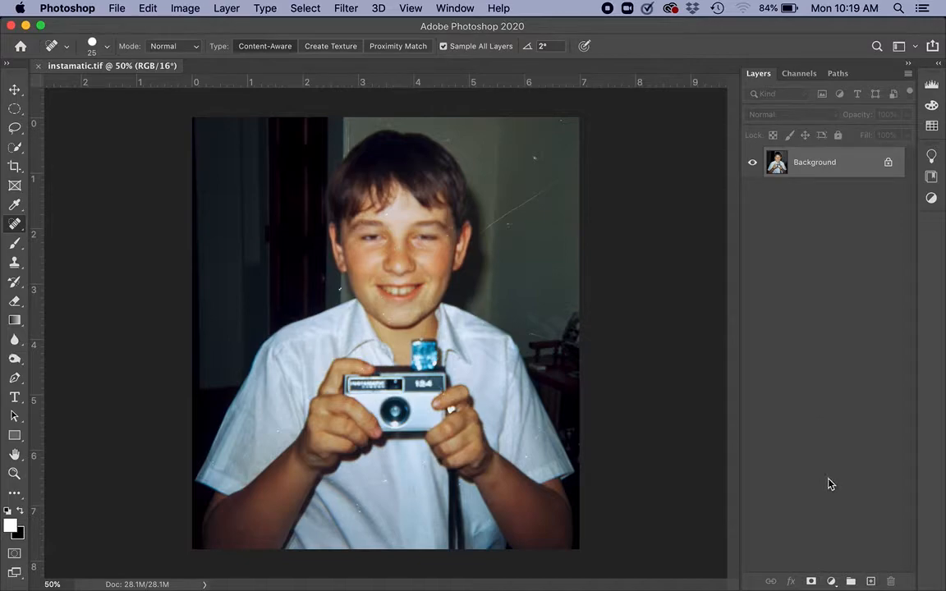
click(872, 582)
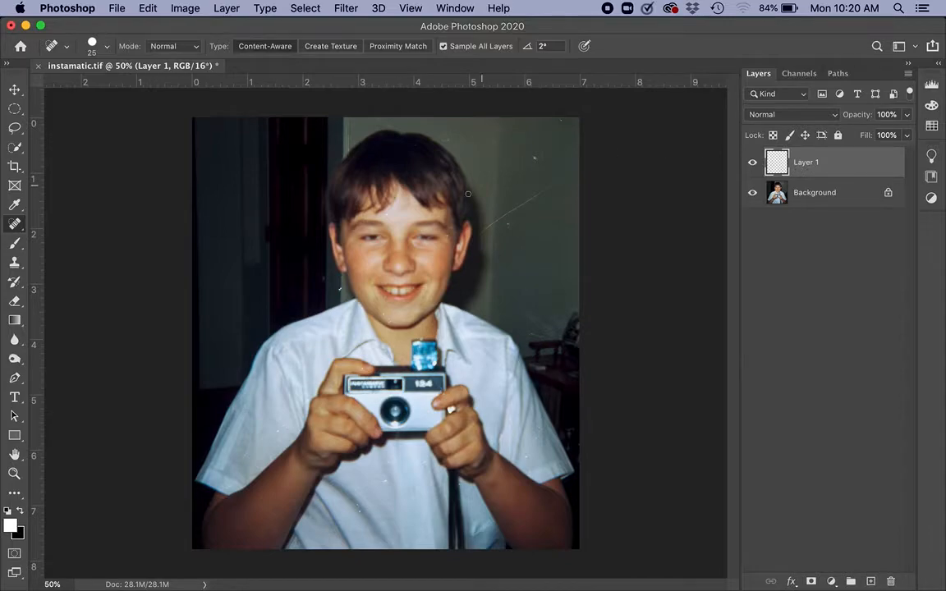
right_click(14, 227)
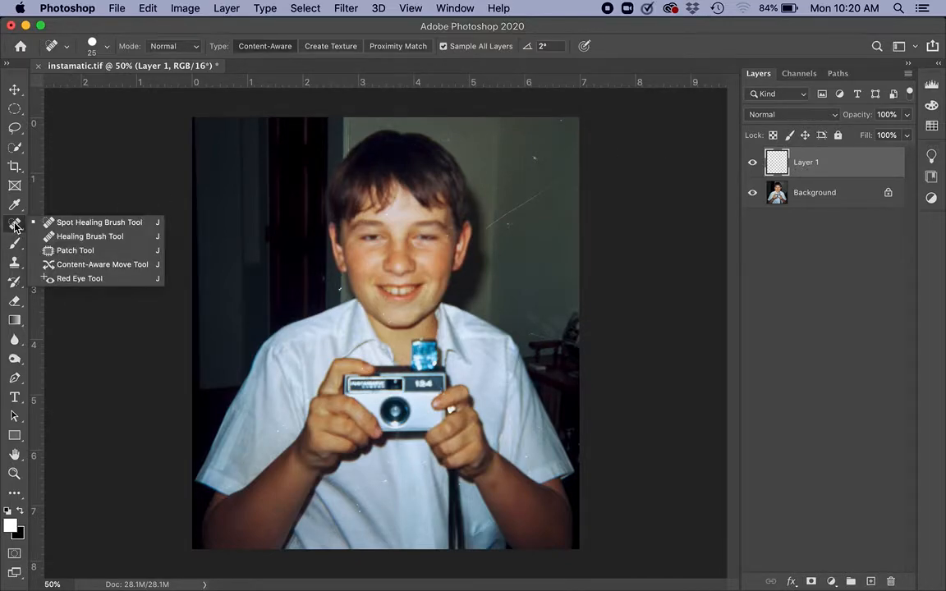
click(14, 227)
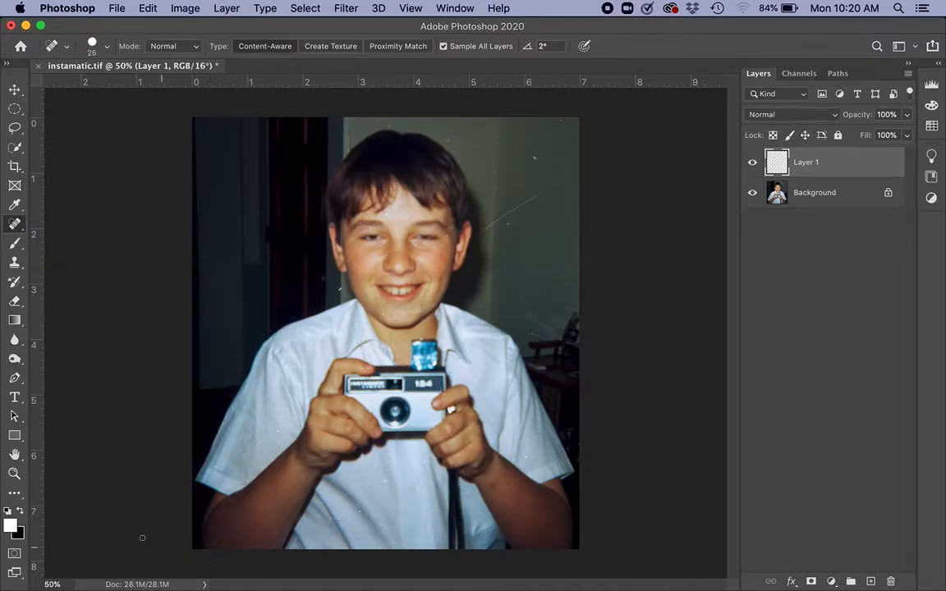
Inspect the shirt, arms, camera, face and background wall at 200% for dust spots and scratches.
click(14, 475)
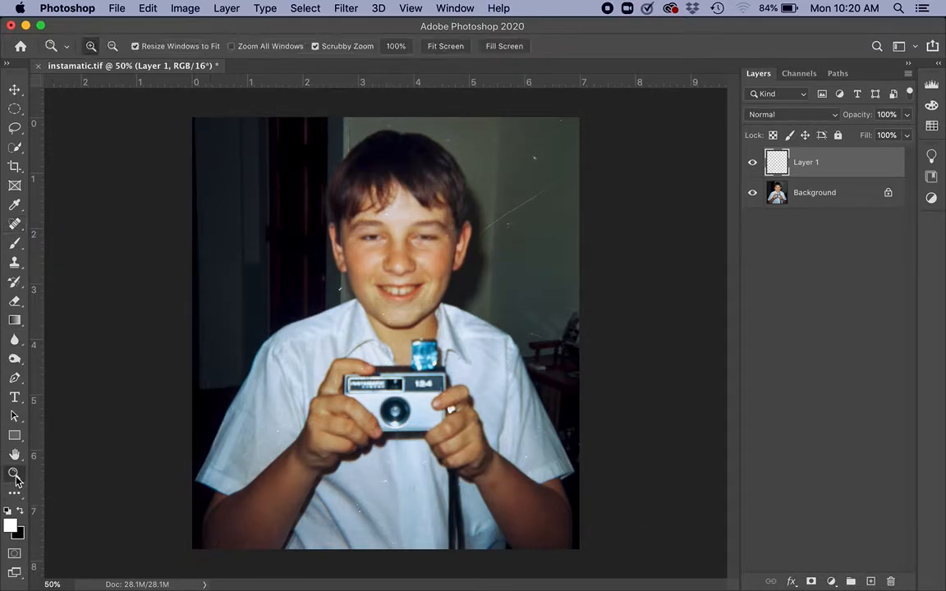
click(438, 248)
click(438, 248)
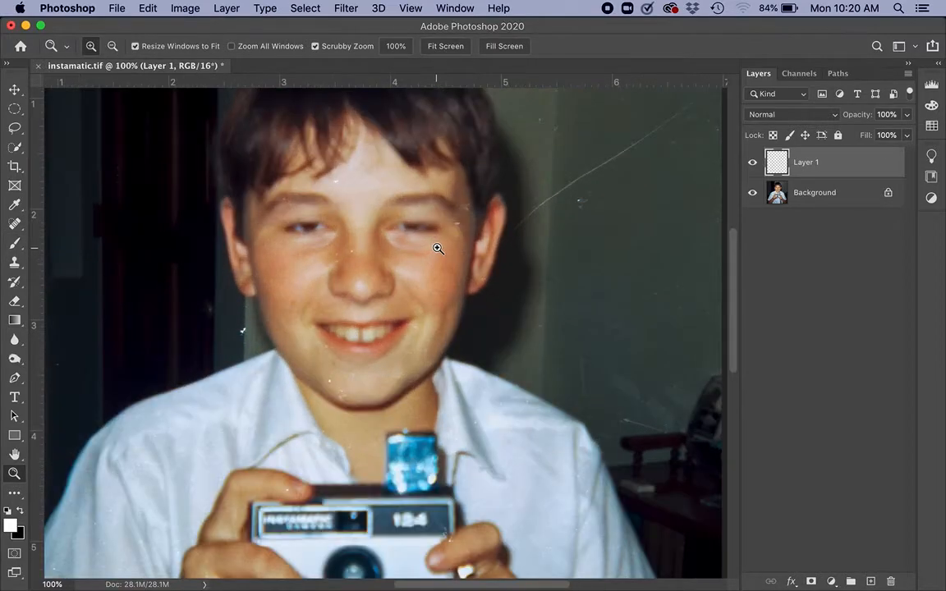
click(438, 248)
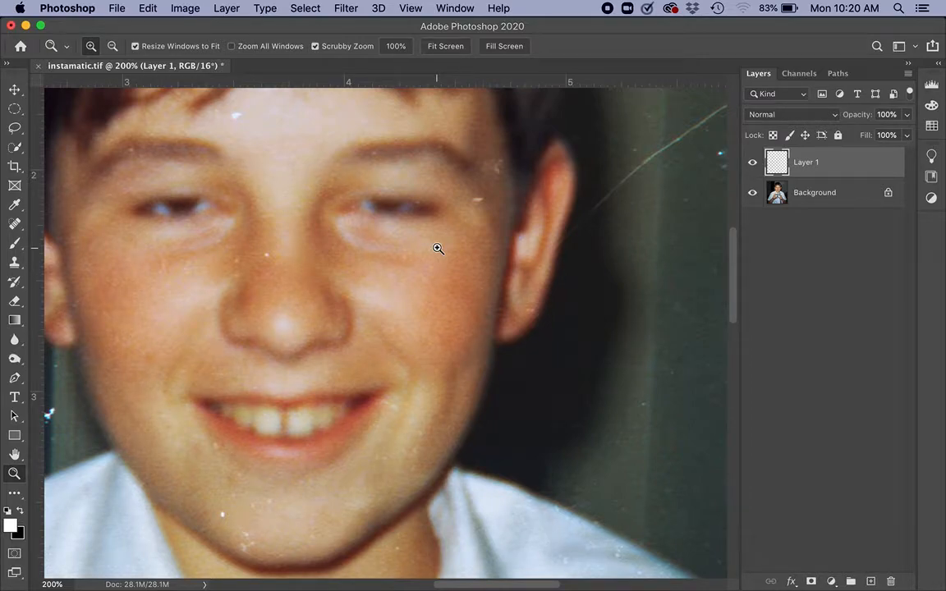
scroll(438, 248, down, 20)
scroll(437, 248, left, 10)
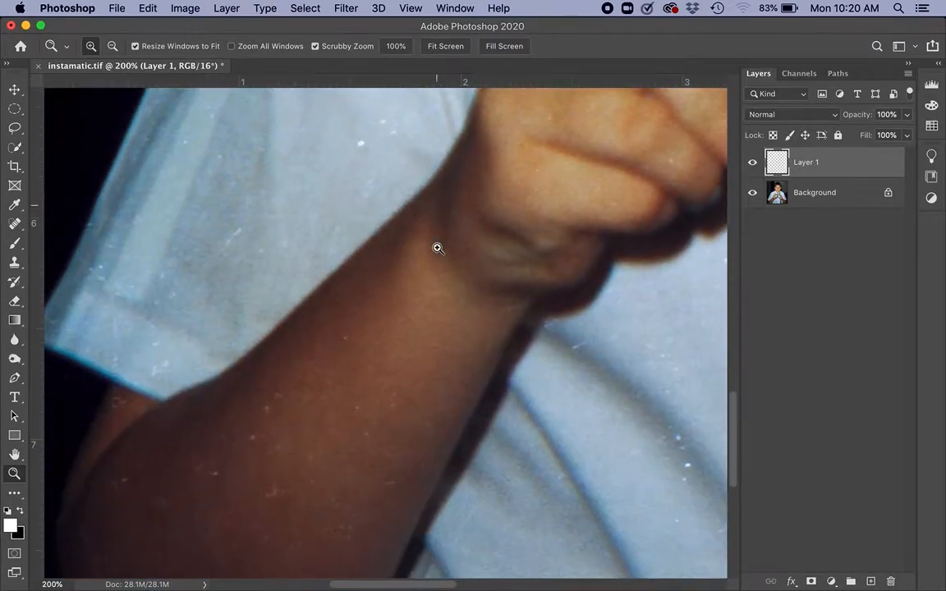
scroll(438, 248, up, 12)
scroll(438, 248, left, 4)
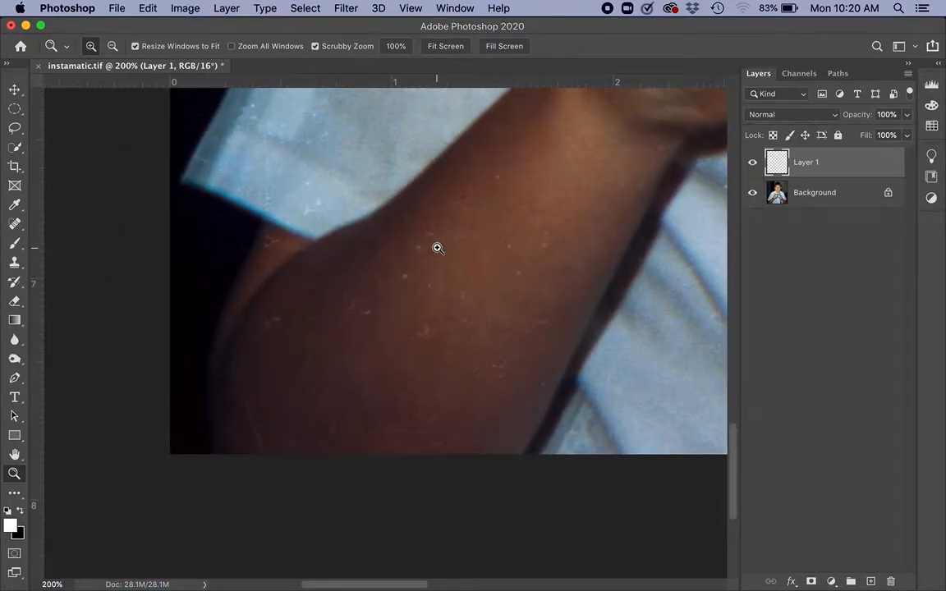
scroll(438, 248, right, 20)
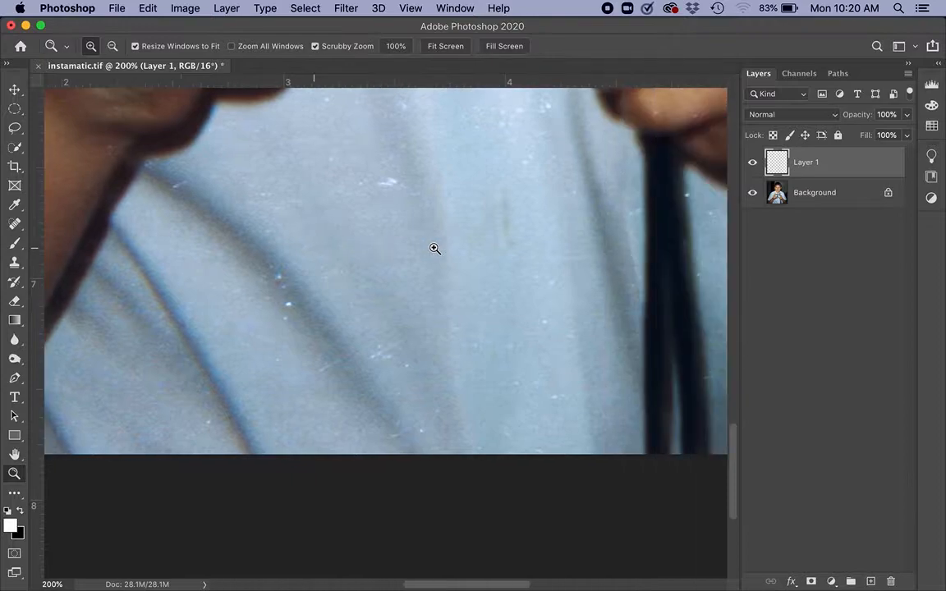
scroll(435, 248, right, 12)
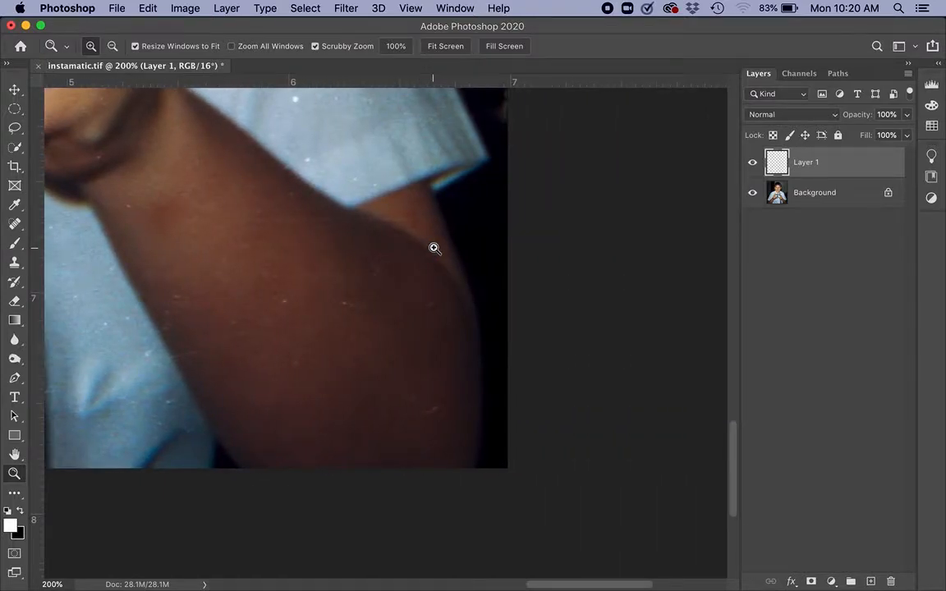
scroll(435, 248, up, 10)
scroll(435, 248, left, 15)
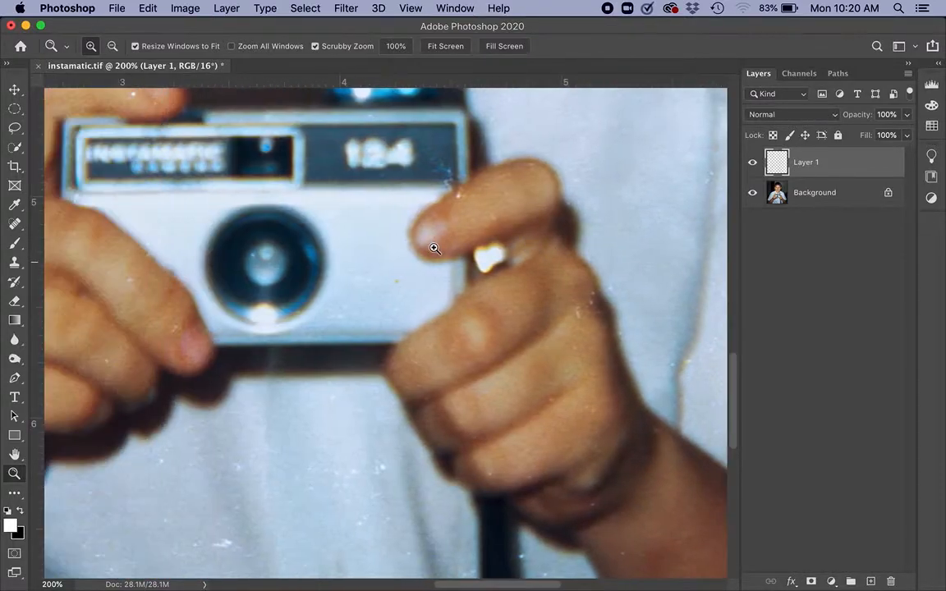
scroll(435, 248, left, 15)
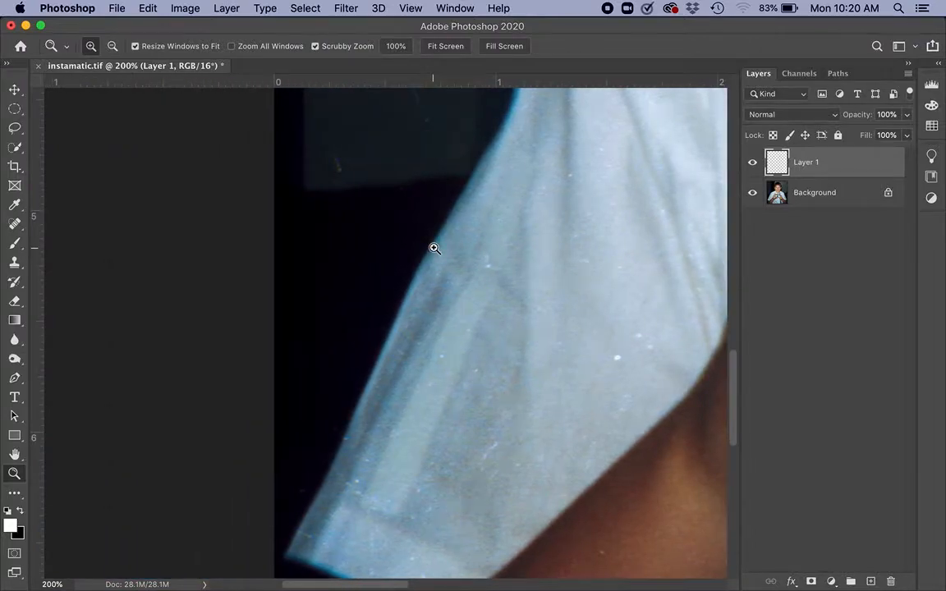
scroll(434, 248, up, 10)
scroll(435, 248, right, 12)
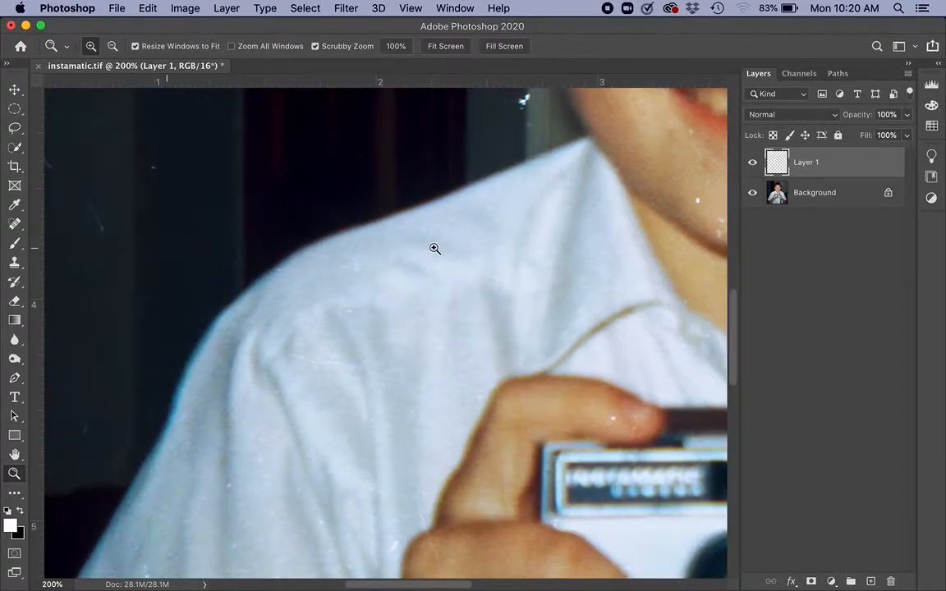
scroll(434, 248, right, 20)
scroll(434, 248, up, 10)
scroll(434, 248, left, 3)
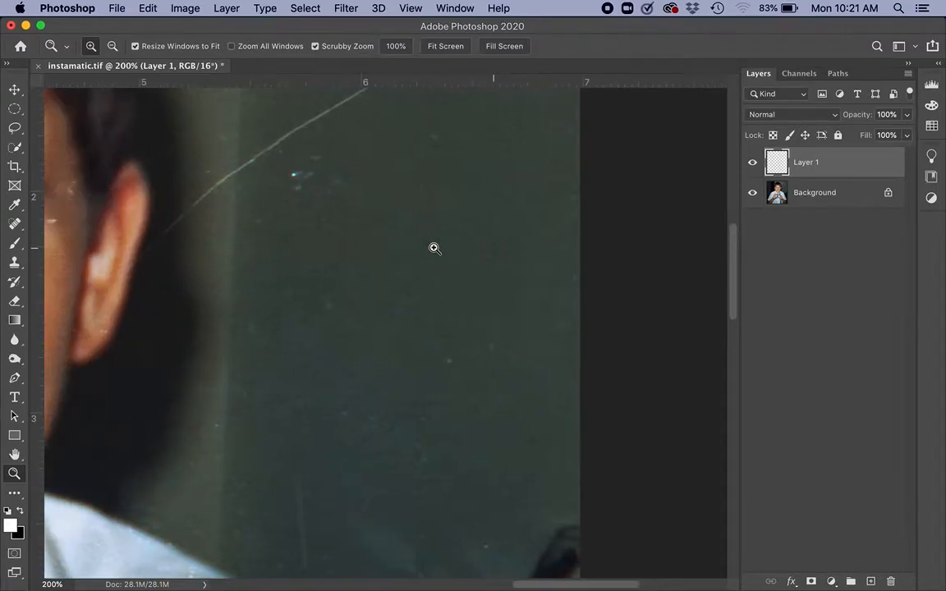
scroll(435, 248, left, 7)
scroll(434, 248, up, 3)
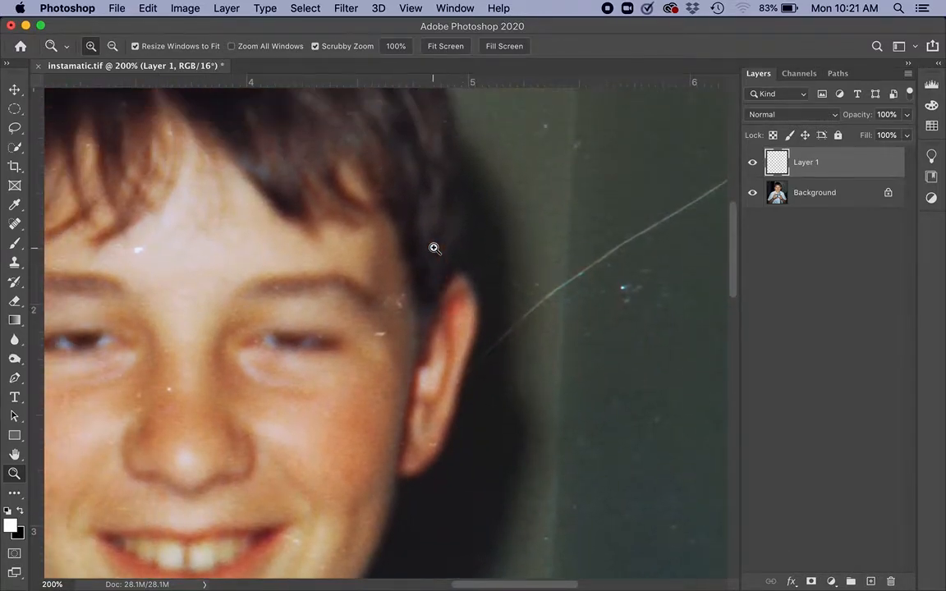
scroll(434, 248, right, 8)
scroll(434, 248, up, 2)
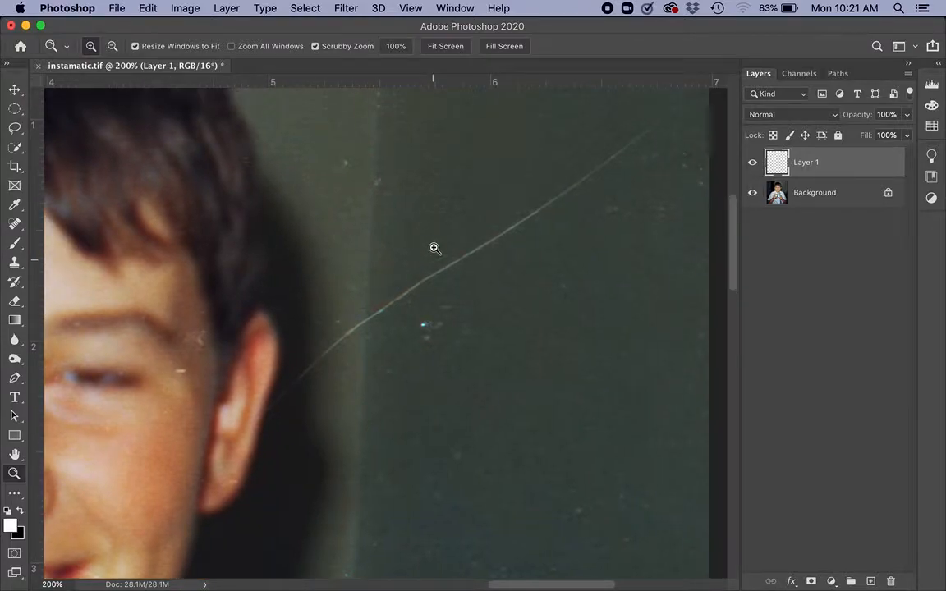
scroll(434, 248, left, 3)
scroll(435, 248, up, 2)
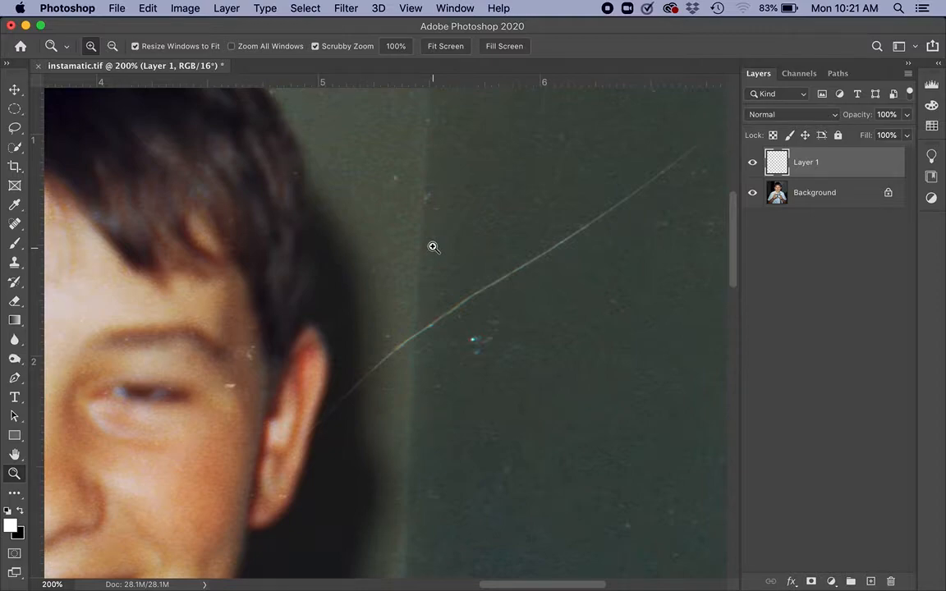
Remove the long diagonal scratch across the green wall with the Spot Healing Brush at 25 px.
click(15, 225)
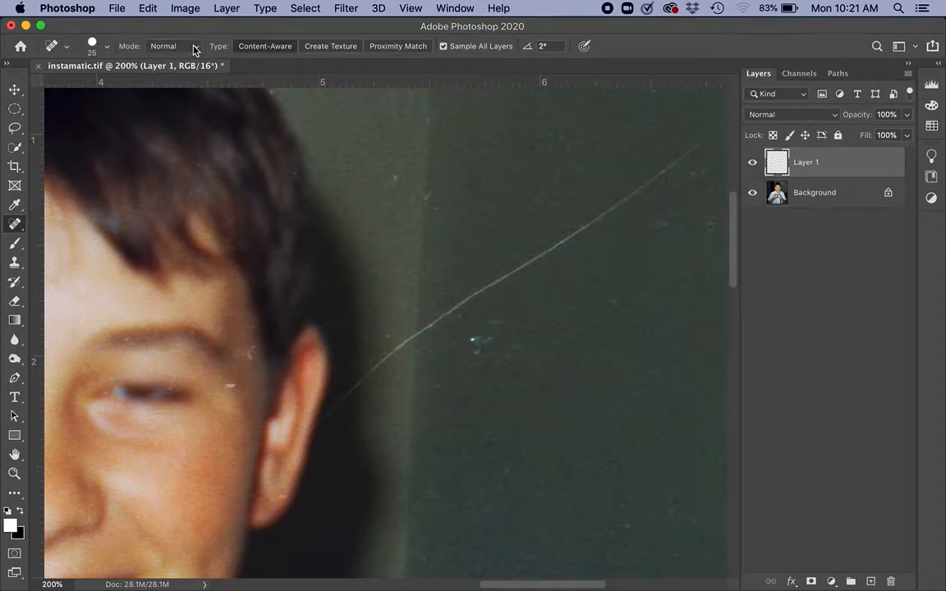
click(108, 47)
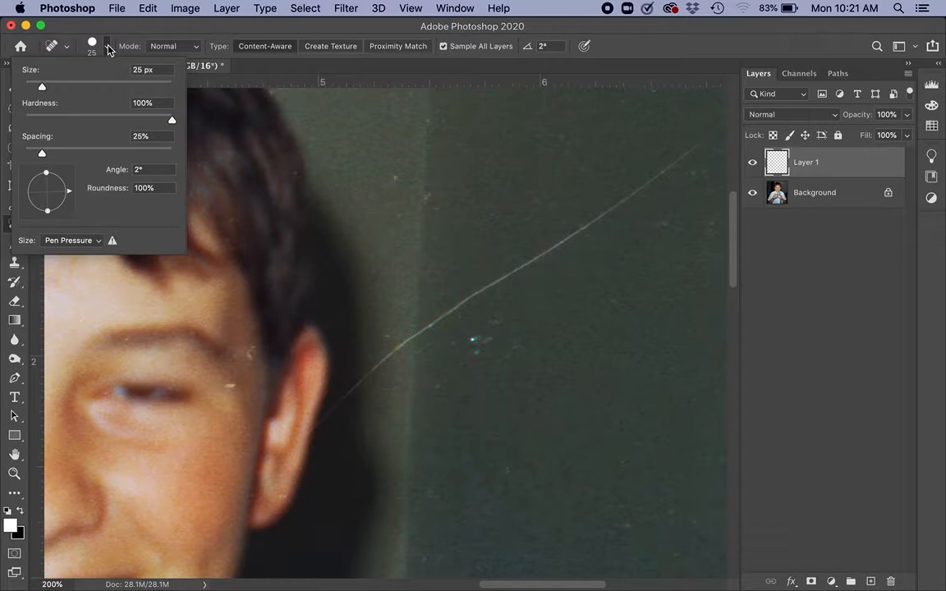
click(107, 47)
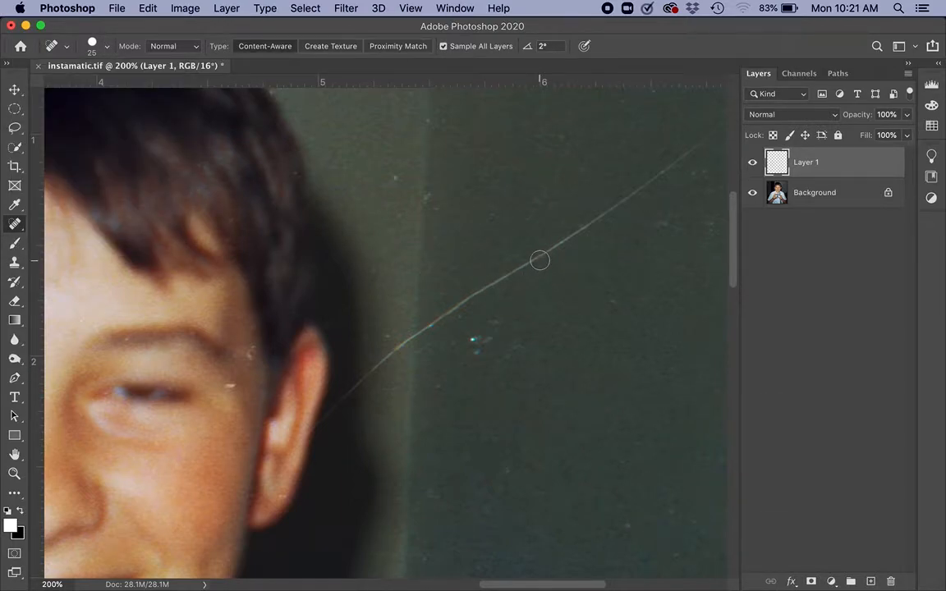
key(bracketright)
key(bracketleft)
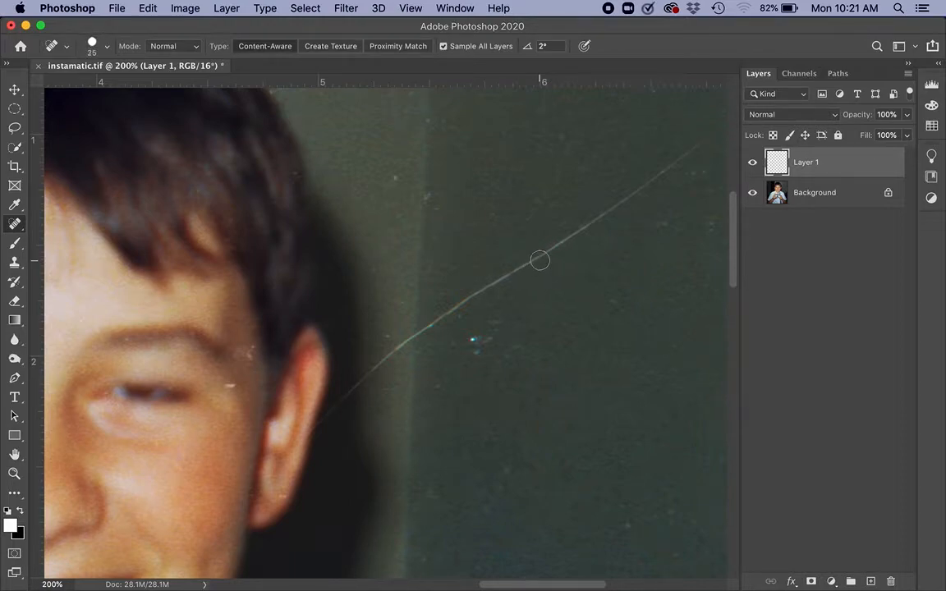
key(bracketright)
key(bracketright)
key(bracketleft)
key(bracketleft)
key(bracketleft)
key(bracketright)
mouse_move(702, 141)
mouse_down()
mouse_move(567, 244)
mouse_move(381, 367)
mouse_up()
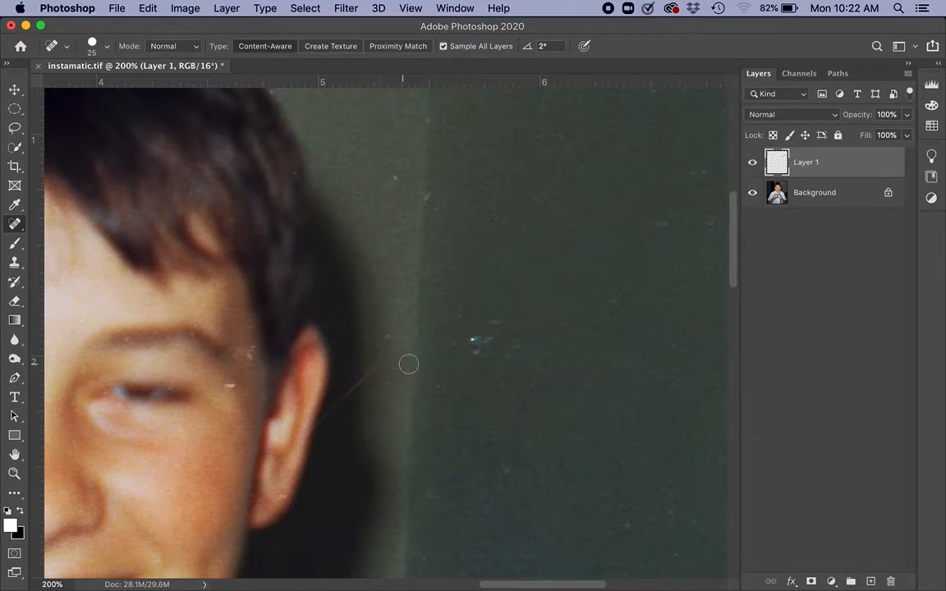
Heal the dust specks scattered over the green wall and the remaining faint end of the scratch beside the ear.
mouse_move(469, 335)
mouse_down()
mouse_move(474, 352)
mouse_move(495, 323)
mouse_up()
click(460, 321)
click(426, 196)
click(391, 180)
click(428, 121)
drag(419, 120, 421, 129)
click(692, 172)
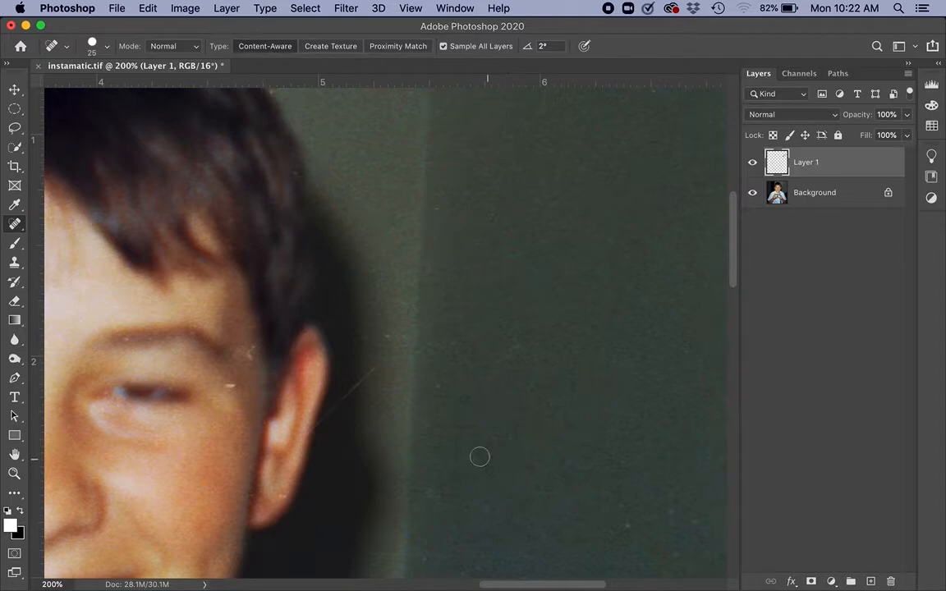
click(629, 524)
click(676, 556)
drag(378, 359, 319, 434)
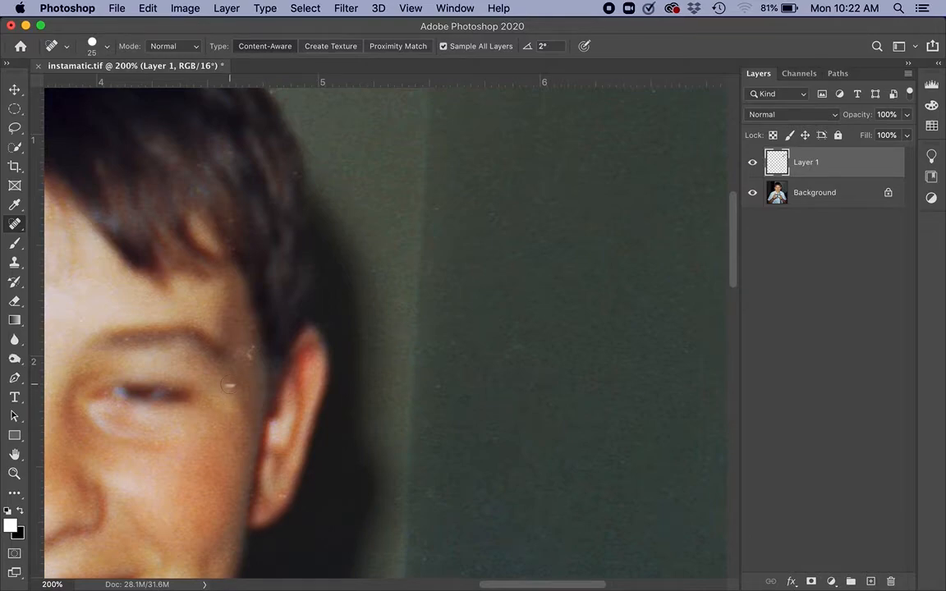
Heal the marks at the temple, cheek, eye area and hair beside the ear, reducing the healing brush to 15 px.
mouse_move(245, 363)
mouse_down()
mouse_move(249, 353)
mouse_move(238, 357)
mouse_up()
click(181, 455)
click(163, 447)
key(bracketleft)
click(167, 391)
click(192, 333)
click(228, 249)
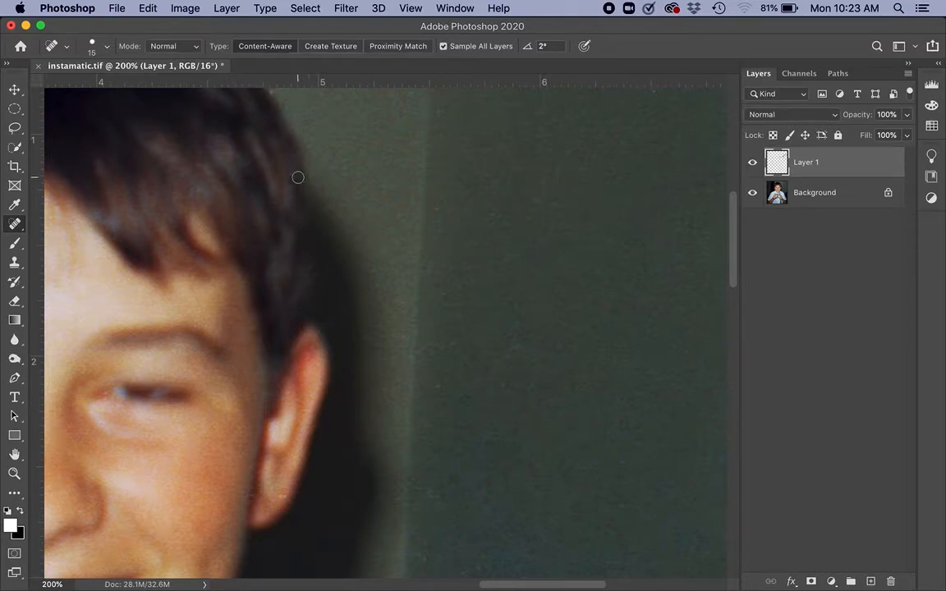
Heal the small specks on the lighter strip of wall between the head's shadow and the darker wall.
click(371, 271)
click(398, 298)
click(403, 336)
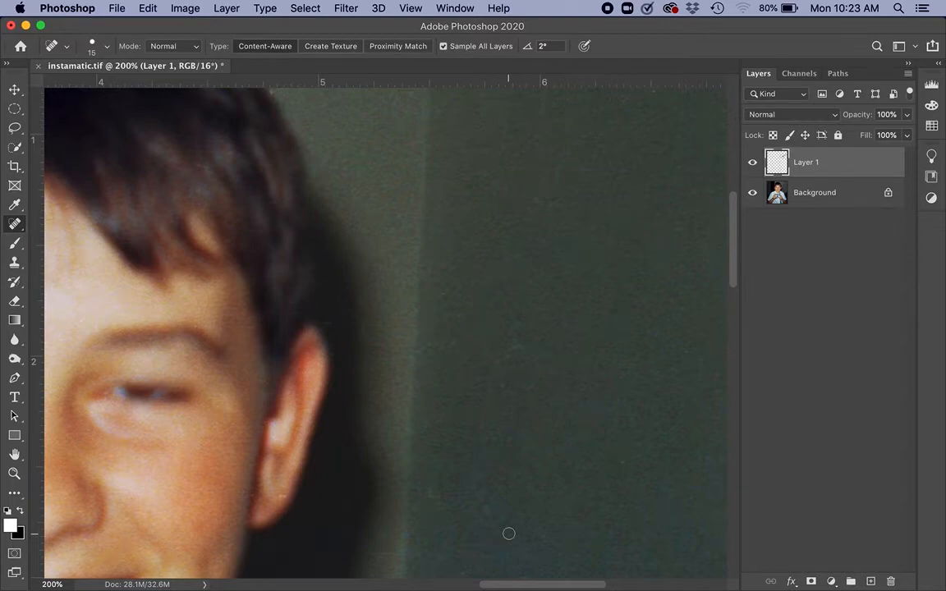
Heal the white specks on the nose bridge, forehead, eyebrow and fringe, adjusting the Spot Healing Brush size to each spot.
scroll(393, 427, left, 5)
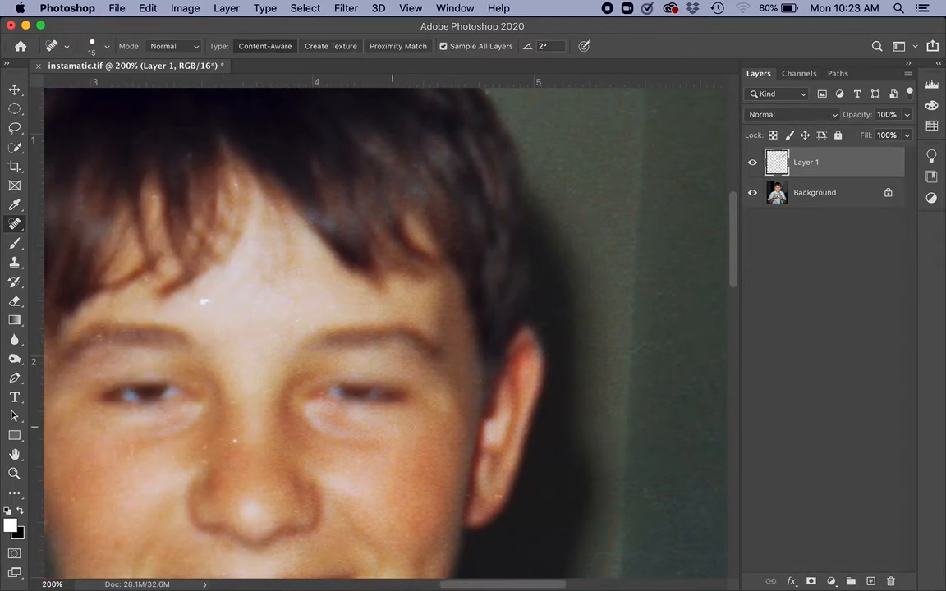
key(bracketright)
click(236, 440)
click(201, 456)
click(203, 303)
click(98, 336)
click(96, 334)
key(bracketleft)
click(118, 320)
click(140, 177)
click(190, 154)
Compare the photo with Layer 1's retouching hidden and shown, both close up and with the whole image fitted on screen.
click(753, 163)
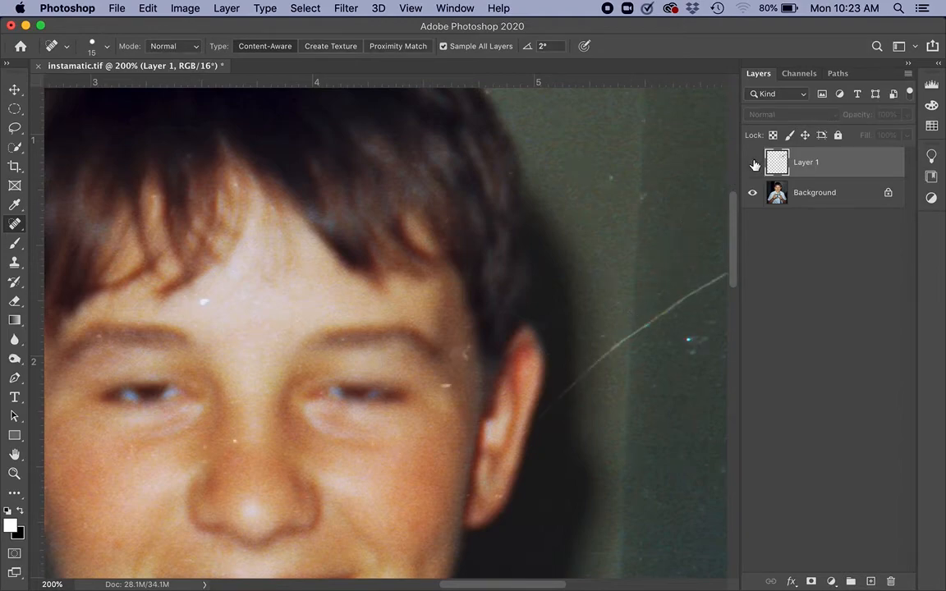
click(753, 165)
click(754, 164)
click(14, 456)
double_click(14, 456)
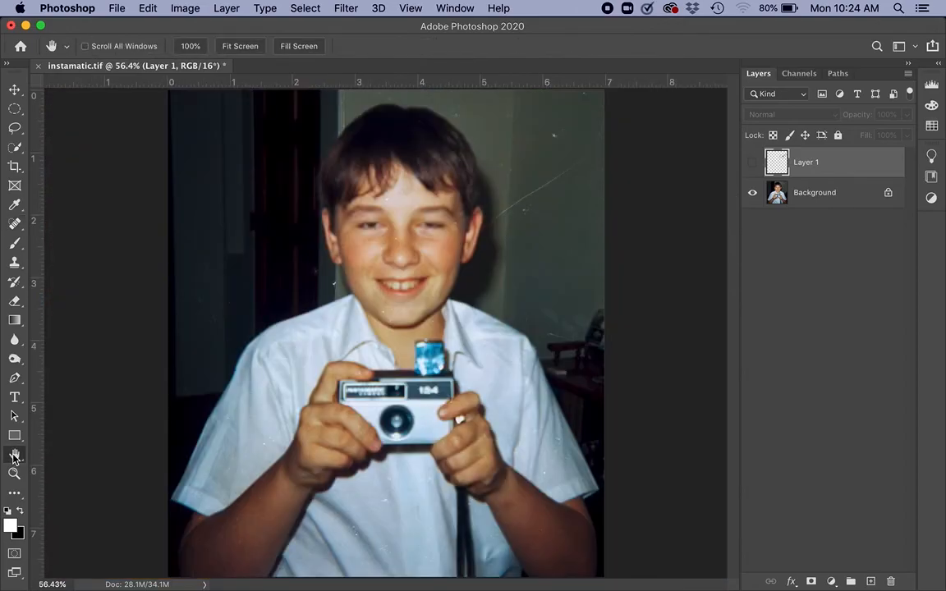
click(754, 164)
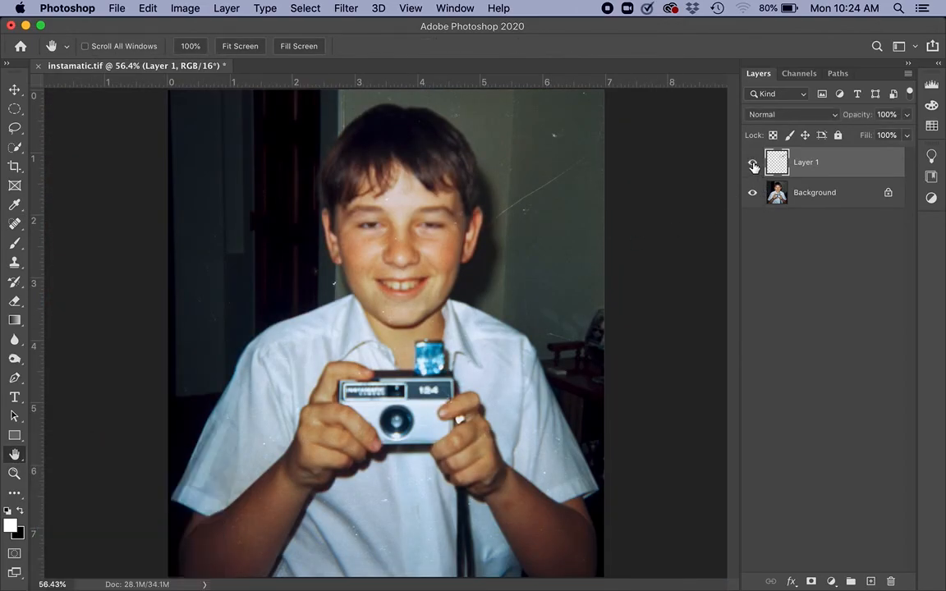